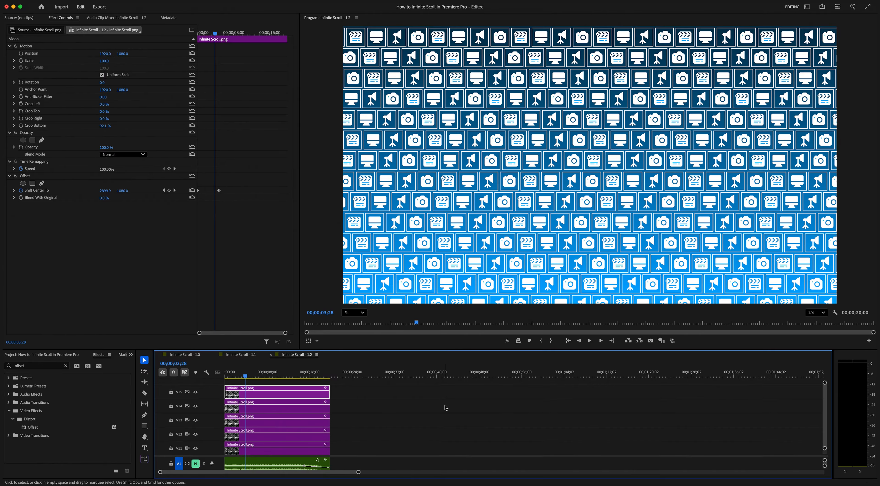
# - View the program's version information and close it
pyautogui.click(28, 1)
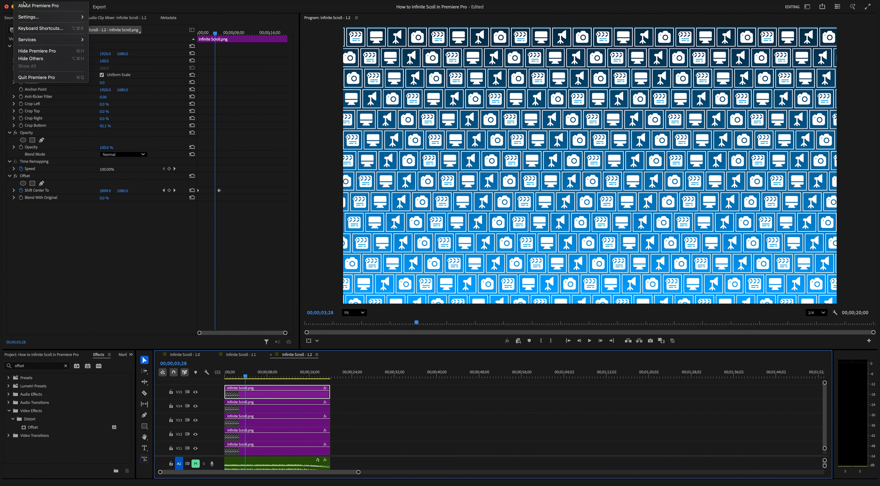
pyautogui.click(45, 6)
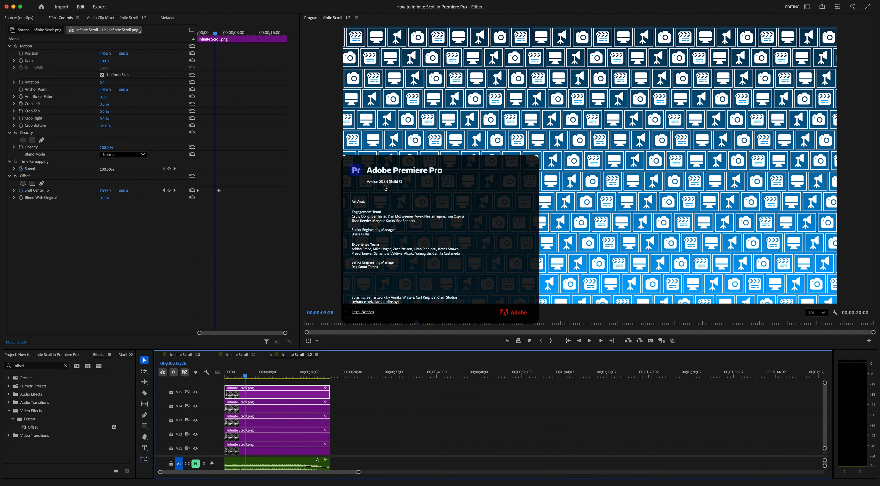
pyautogui.click(384, 187)
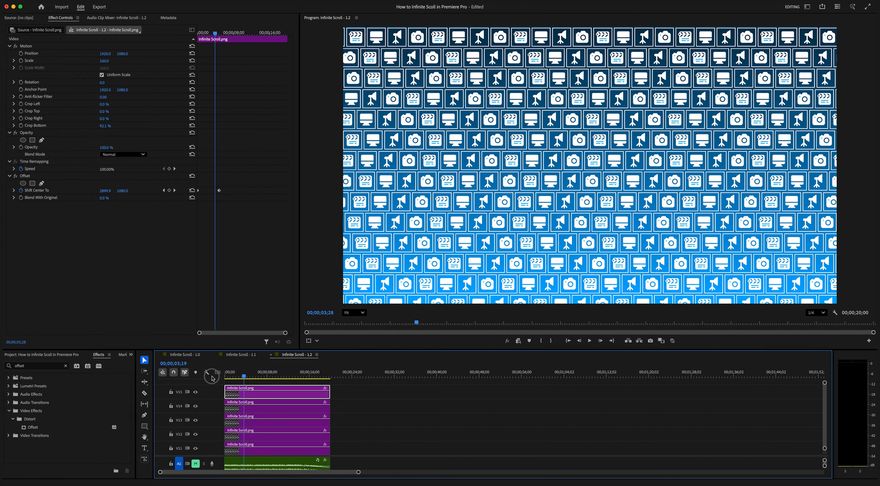
# - Open the Infinite Scroll - 1.0 sequence and toggle the gradient track's output to check what it contributes
pyautogui.moveTo(245, 375); pyautogui.dragTo(201, 378)
pyautogui.click(185, 354)
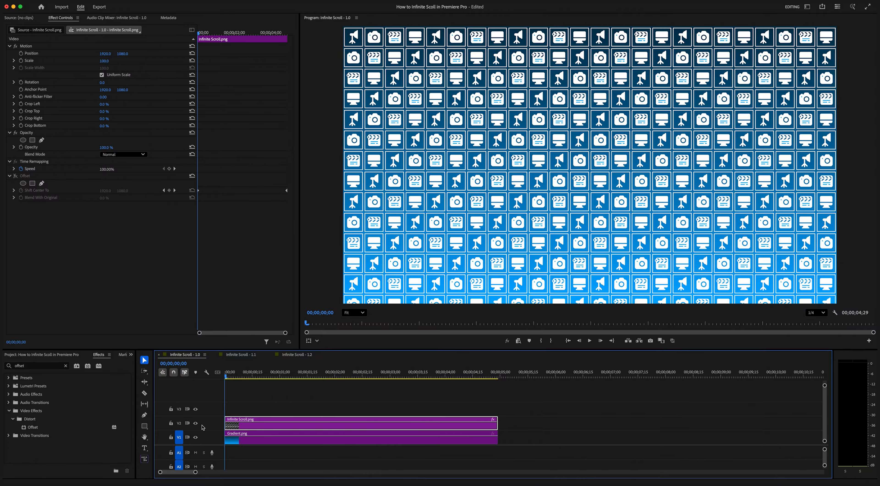
pyautogui.click(196, 438)
pyautogui.click(196, 438)
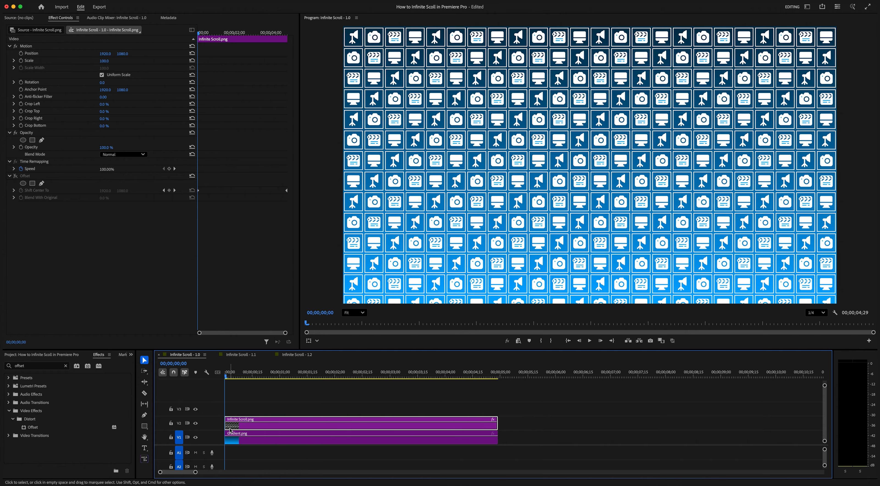
# - Try shifting the Infinite Scroll.png clip horizontally with Position, and reset the parameter
pyautogui.moveTo(105, 54)
pyautogui.mouseDown()
pyautogui.moveTo(171, 54)
pyautogui.moveTo(108, 53)
pyautogui.mouseUp()
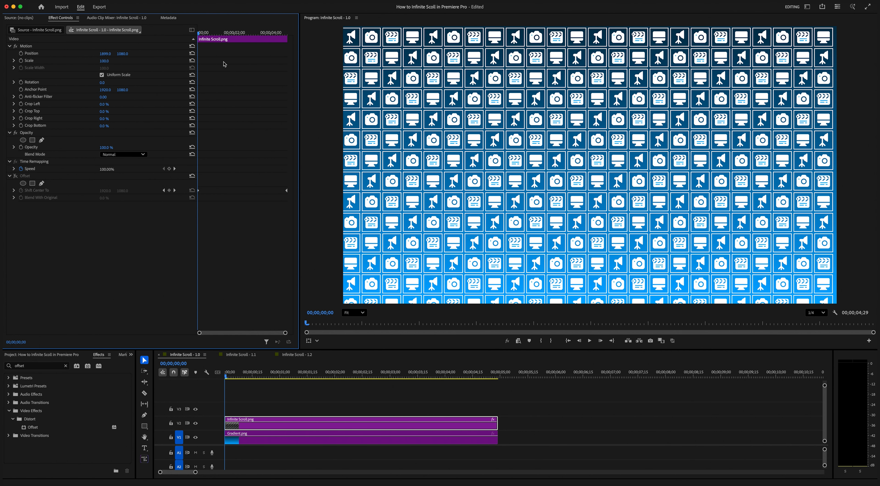
pyautogui.click(192, 54)
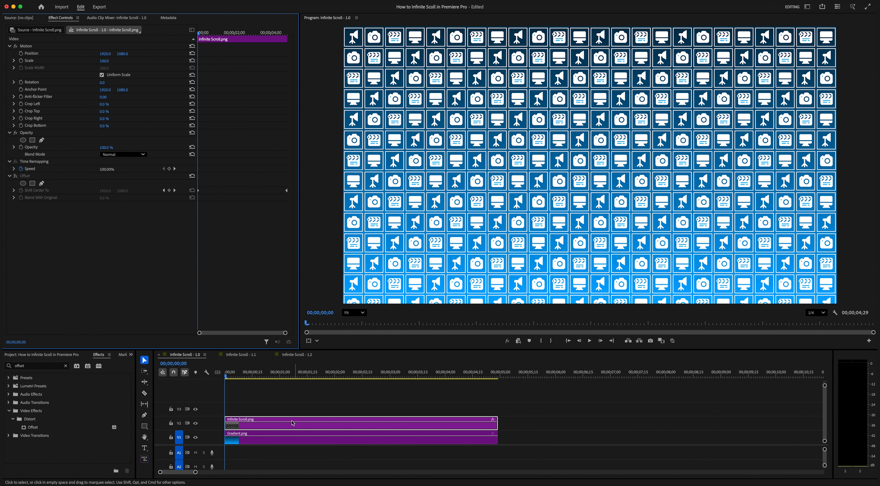
# - Scale Infinite Scroll.png to 129 and keyframe its horizontal position from 1365 at the start to 2463 at 00;00;04;28, and preview it
pyautogui.moveTo(104, 61); pyautogui.dragTo(72, 55)
pyautogui.click(21, 53)
pyautogui.moveTo(199, 34); pyautogui.dragTo(300, 31)
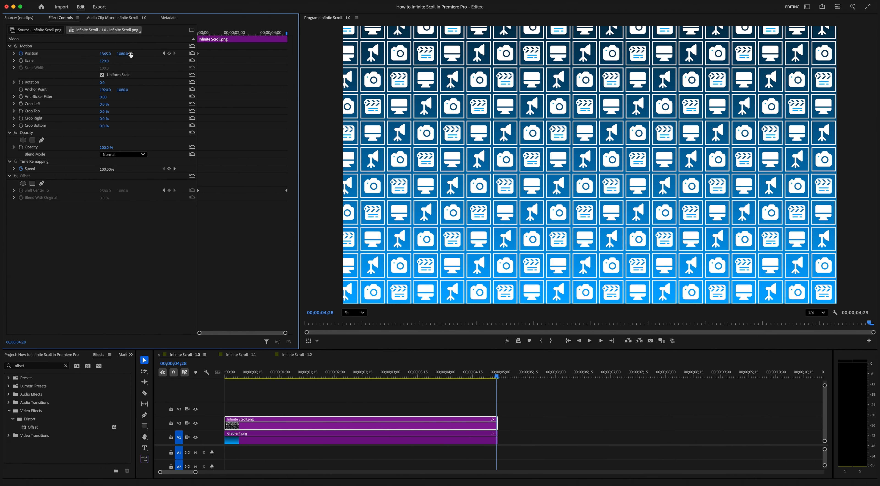
pyautogui.moveTo(105, 54); pyautogui.dragTo(480, 54)
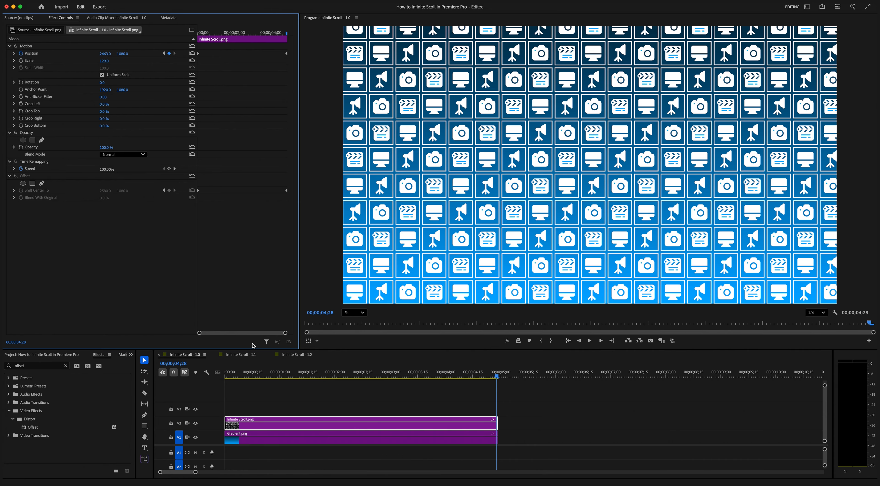
pyautogui.moveTo(249, 381); pyautogui.dragTo(203, 382)
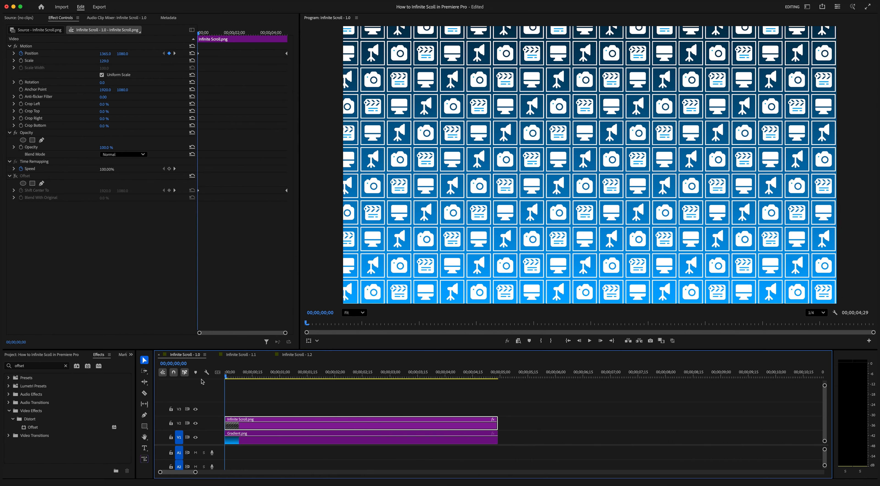
pyautogui.press('space')
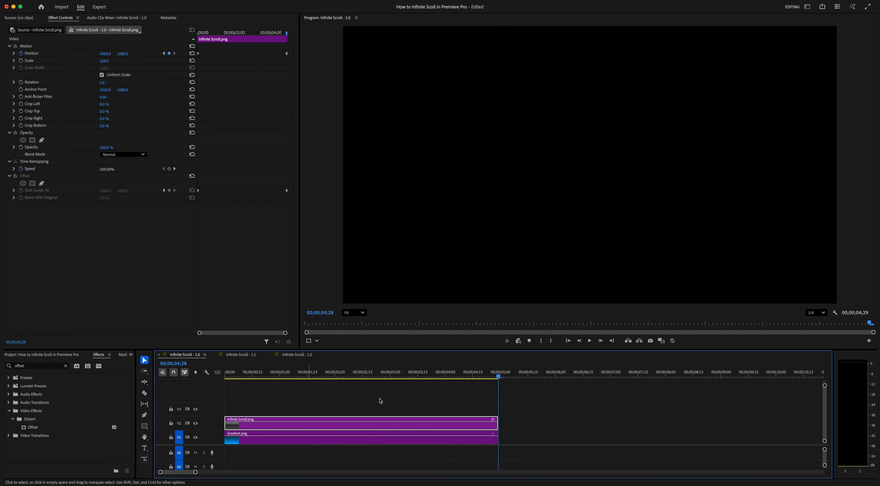
# - Extend the Infinite Scroll.png and Gradient.png clips to 00;00;09;12 and play the added part
pyautogui.moveTo(508, 401); pyautogui.dragTo(742, 427)
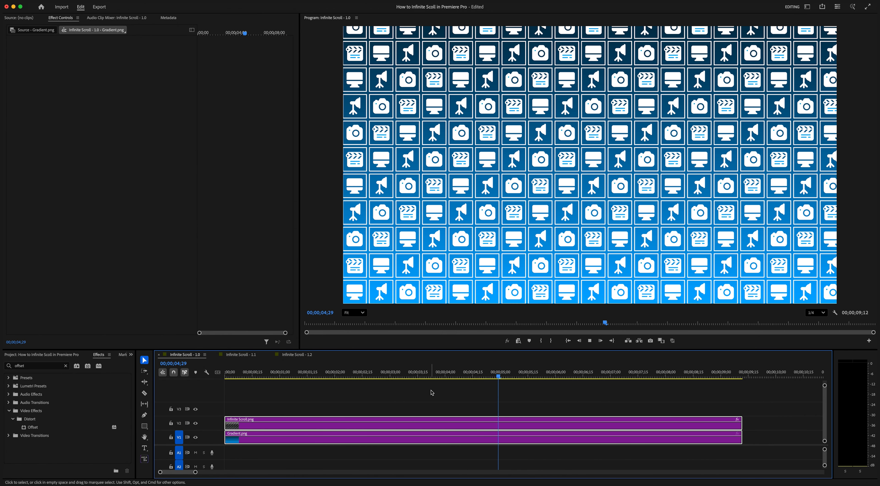
pyautogui.press('space')
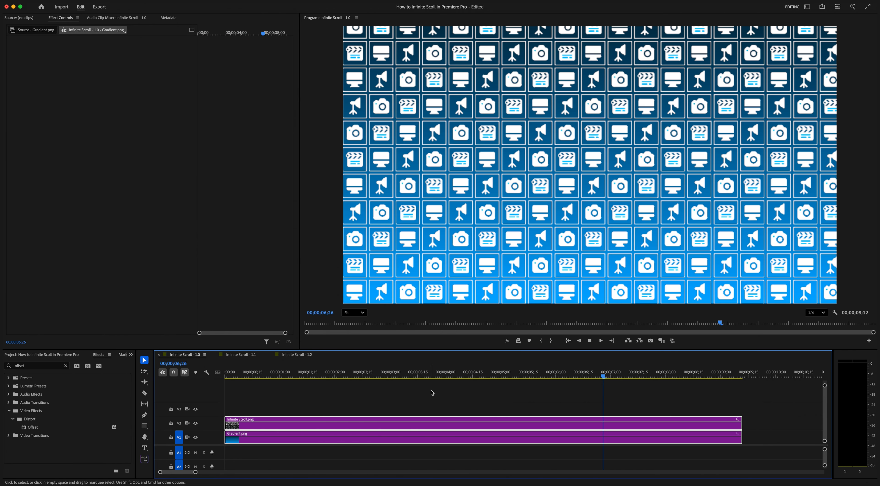
pyautogui.press('space')
# - Move the ending Position keyframe of Infinite Scroll.png to the end of the extended clip and preview the motion
pyautogui.click(444, 420)
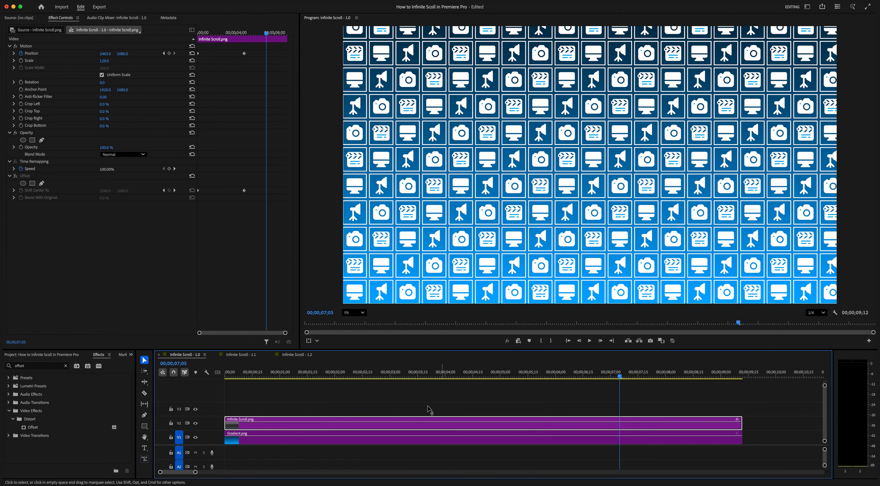
pyautogui.click(256, 167)
pyautogui.moveTo(243, 53); pyautogui.dragTo(298, 58)
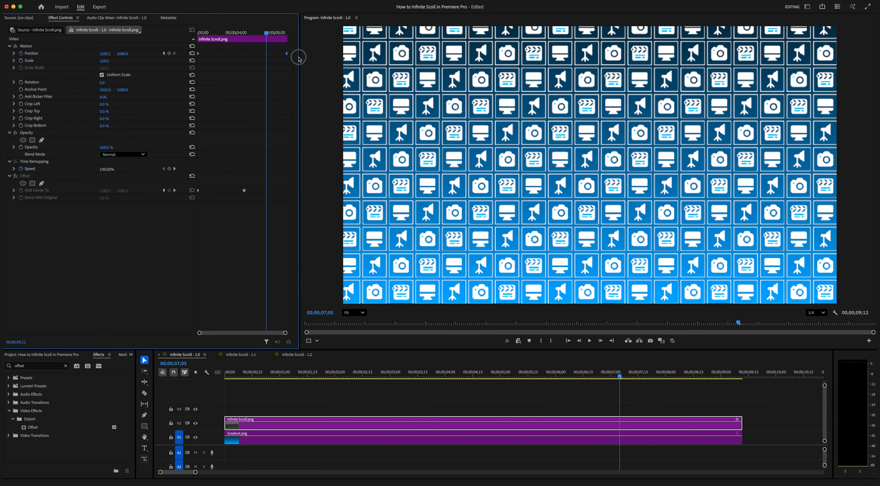
pyautogui.press('space')
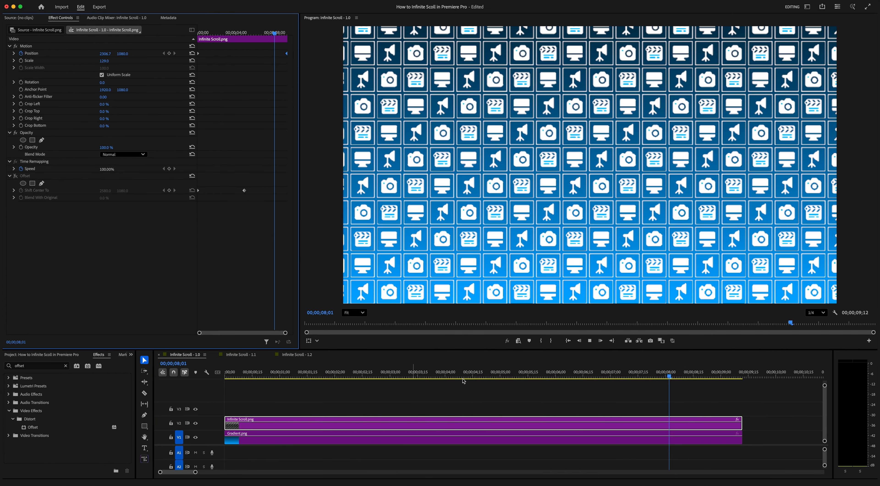
pyautogui.press('space')
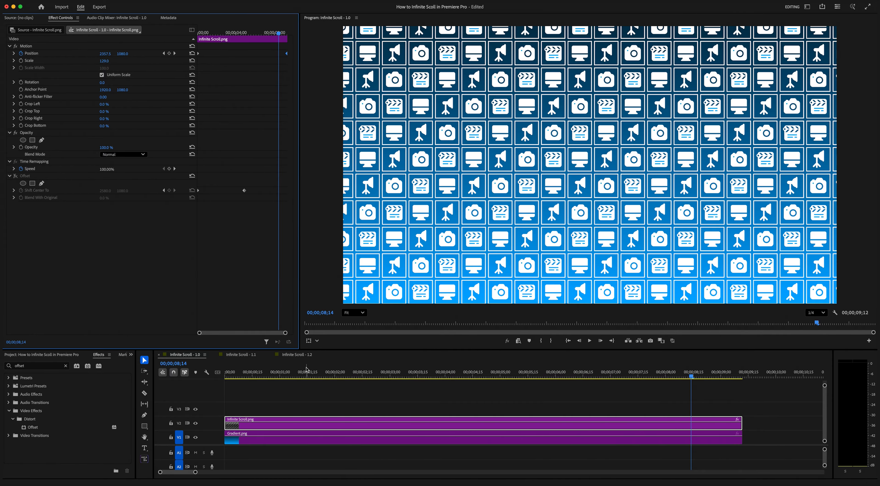
# - Open the Infinite Scroll - 1.1 sequence and toggle the gradient and icon pattern tracks off and on to inspect each layer
pyautogui.click(248, 358)
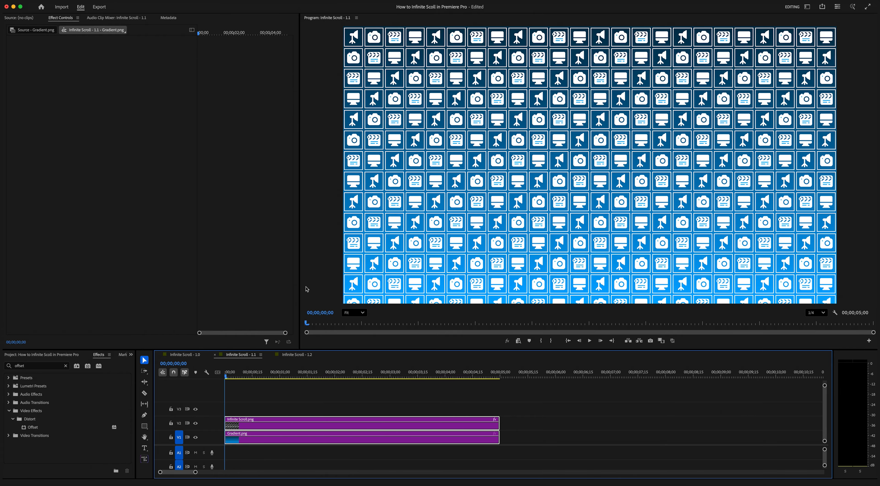
pyautogui.click(196, 438)
pyautogui.click(196, 438)
pyautogui.click(196, 424)
pyautogui.click(196, 424)
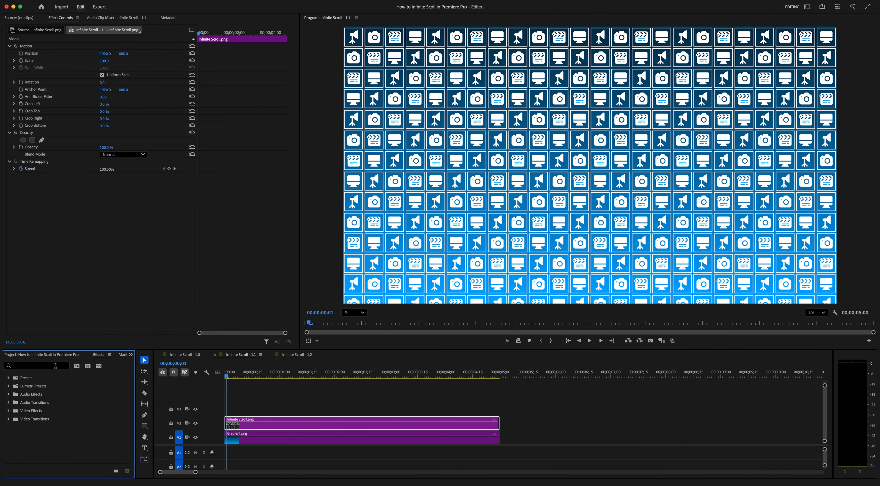
# - Find the Offset effect and apply it to the Infinite Scroll.png clip on V2
pyautogui.click(55, 365)
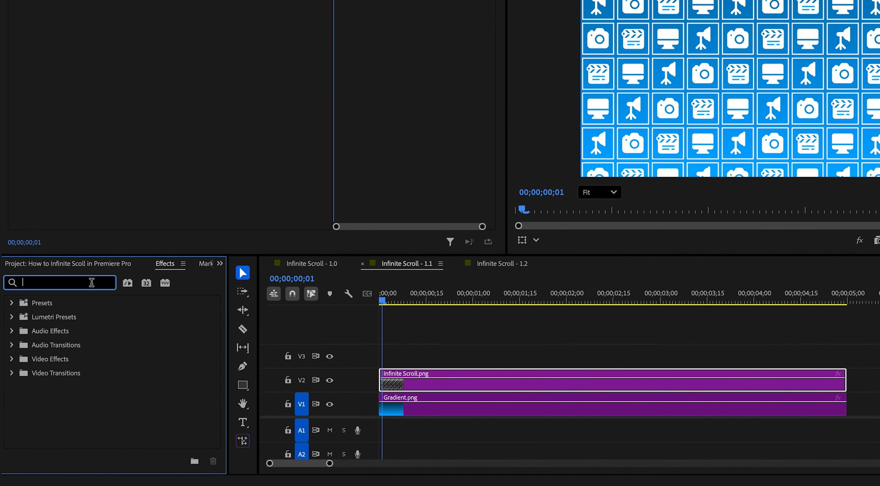
pyautogui.write('offse')
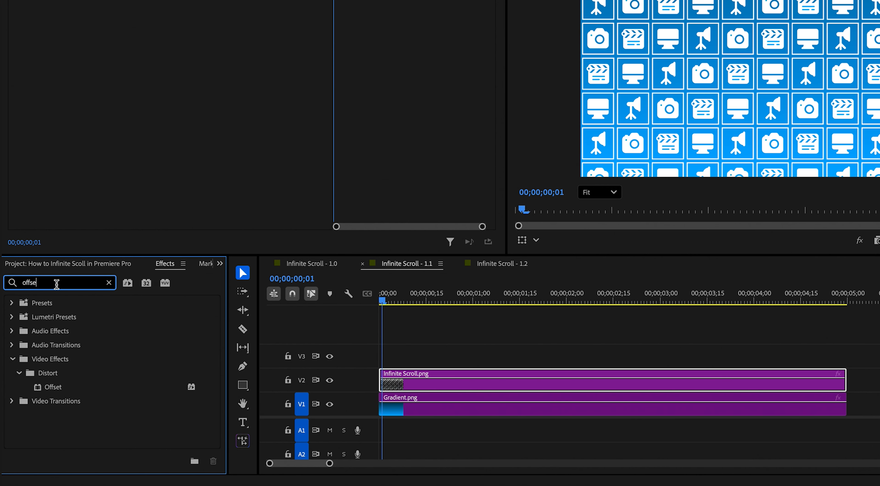
pyautogui.click(39, 392)
pyautogui.moveTo(39, 392); pyautogui.dragTo(431, 383)
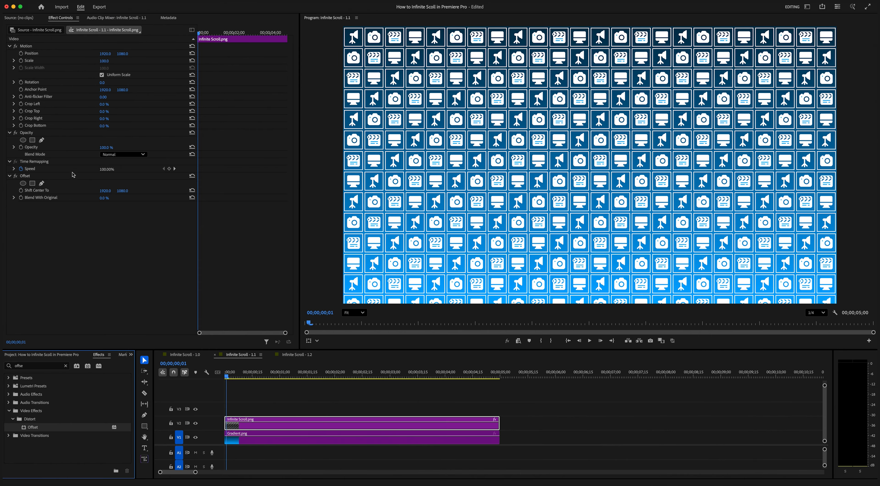
pyautogui.press('space')
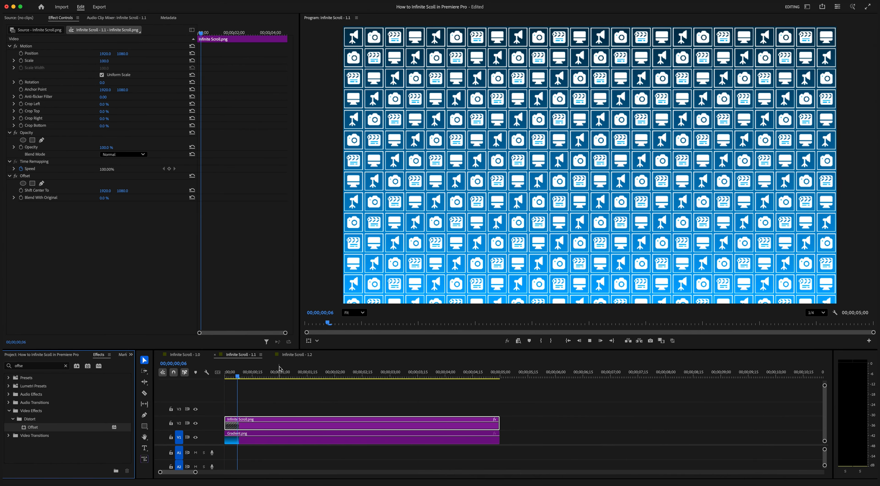
# - Keyframe Offset's Shift Center To horizontally from 1920 at the clip's start to 3679 at 00;00;04;29, and preview from the beginning
pyautogui.press('Home')
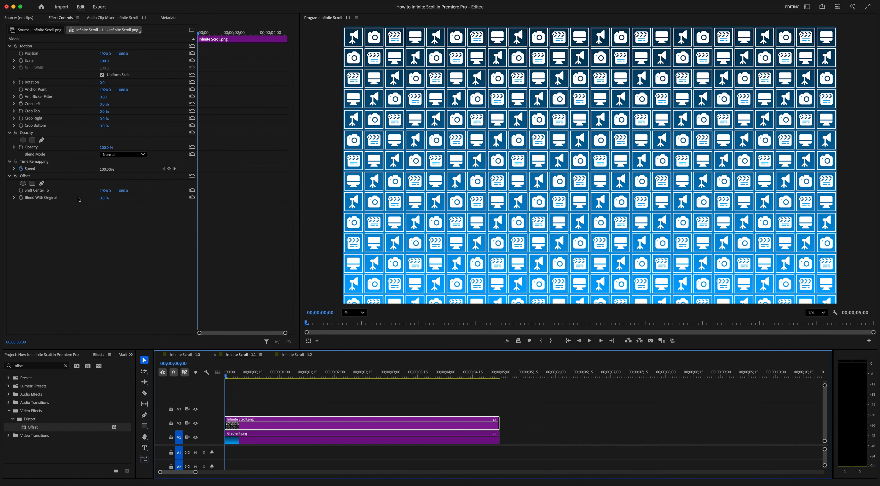
pyautogui.click(21, 190)
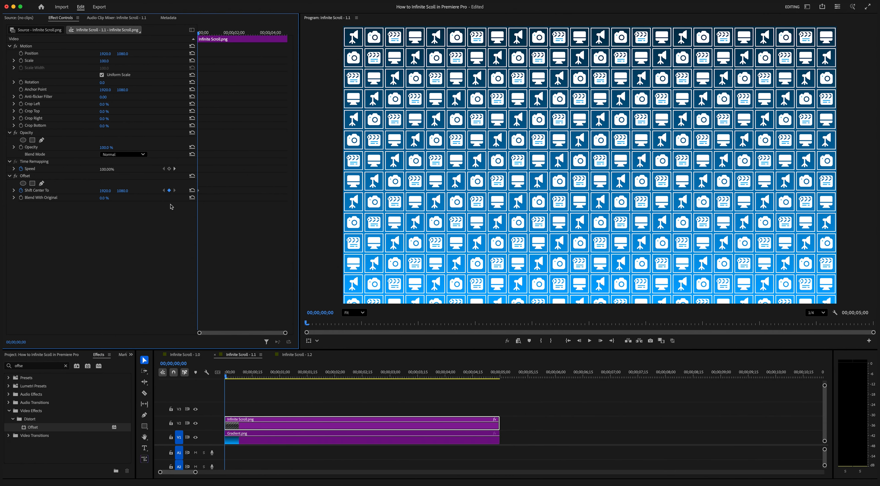
pyautogui.moveTo(199, 37); pyautogui.dragTo(305, 40)
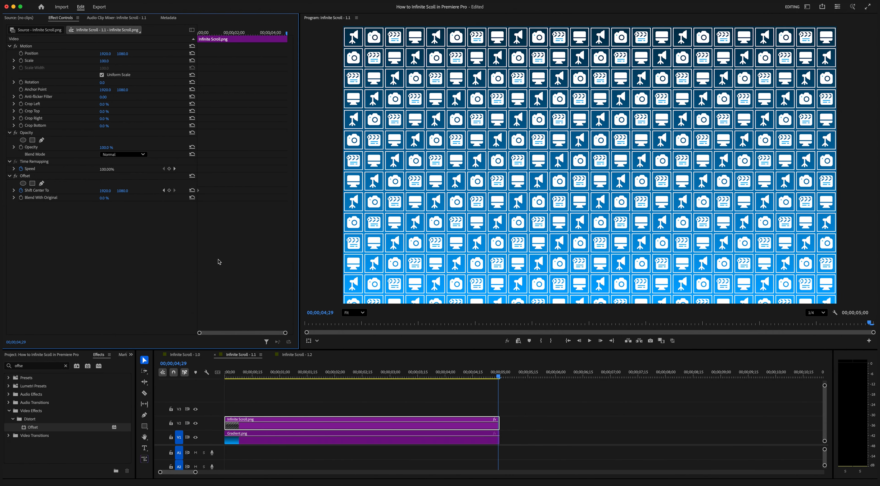
pyautogui.moveTo(104, 190); pyautogui.dragTo(301, 191)
pyautogui.moveTo(105, 191); pyautogui.dragTo(142, 260)
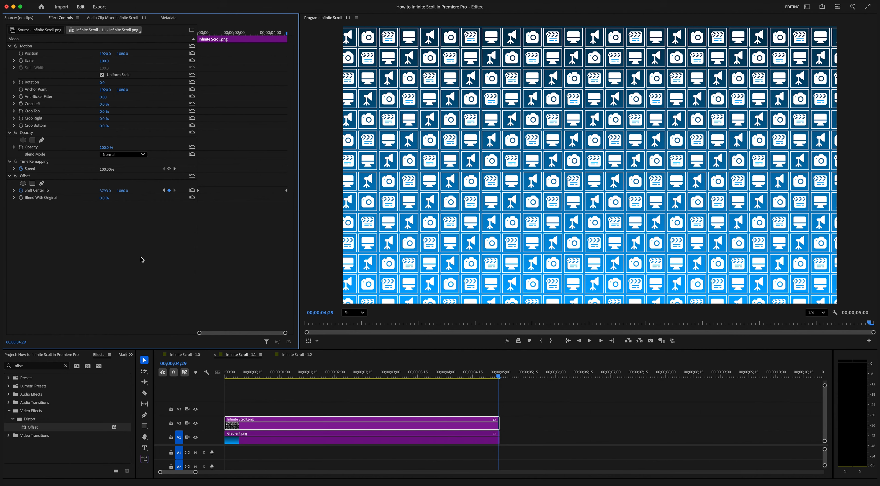
pyautogui.moveTo(105, 191); pyautogui.dragTo(191, 329)
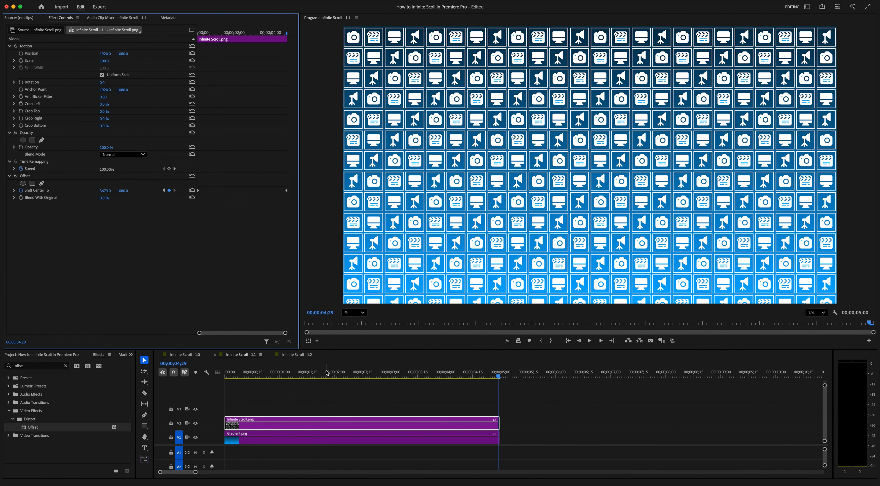
pyautogui.click(174, 379)
pyautogui.press('Home')
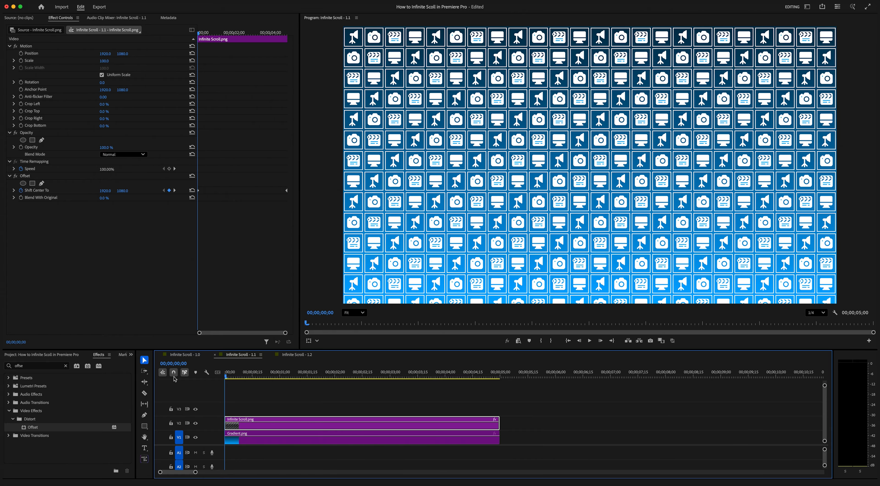
pyautogui.press('space')
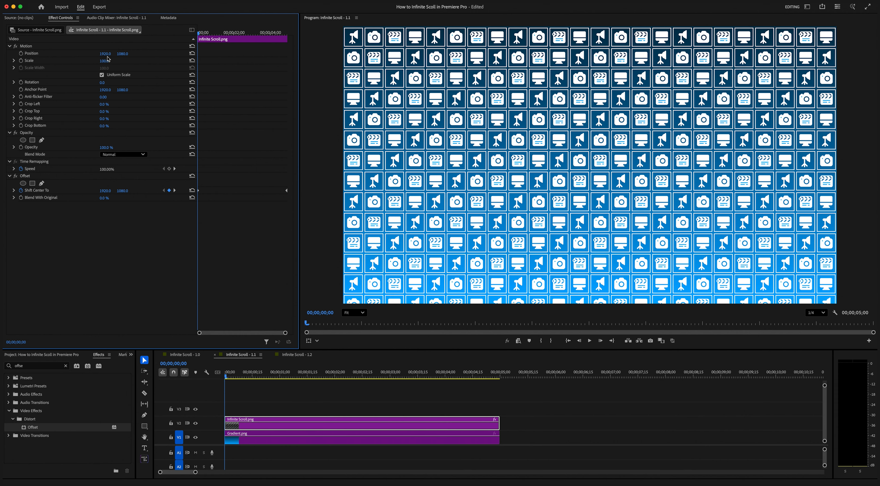
# - Try shifting Infinite Scroll.png to the left with Motion Position, preview the offset animation, and reset Position
pyautogui.moveTo(105, 54); pyautogui.dragTo(73, 53)
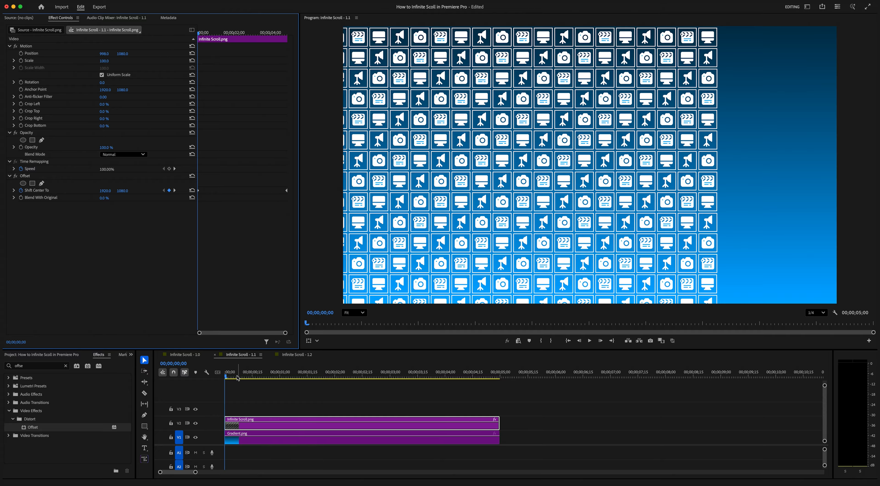
pyautogui.press('space')
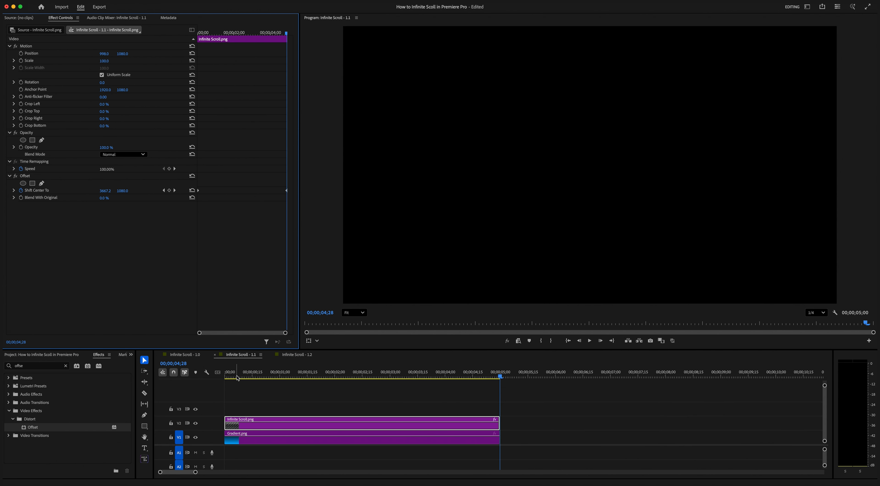
pyautogui.click(222, 378)
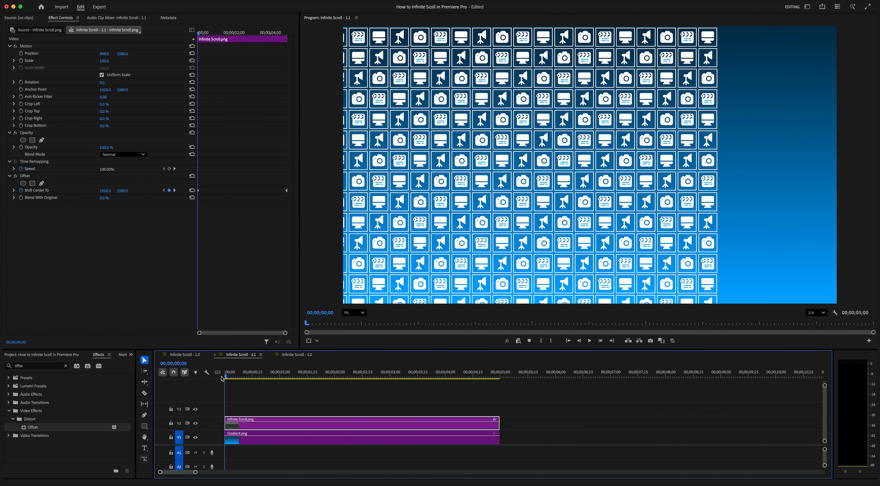
pyautogui.click(192, 54)
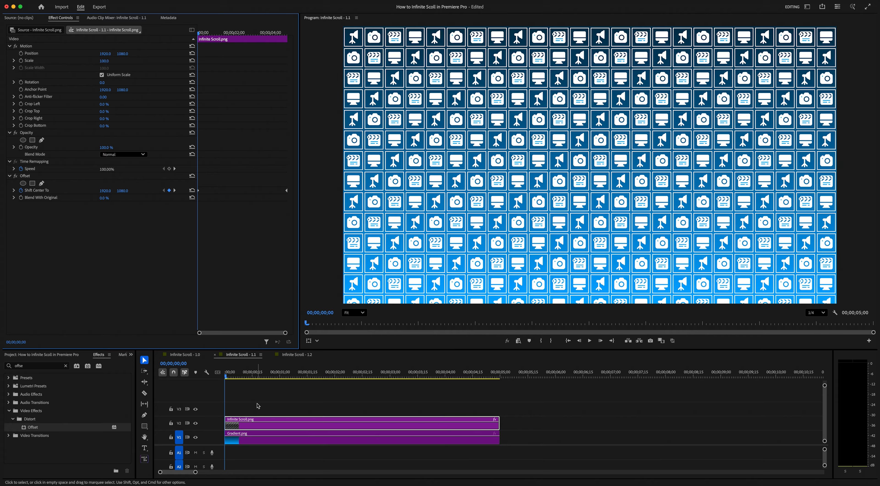
pyautogui.press('space')
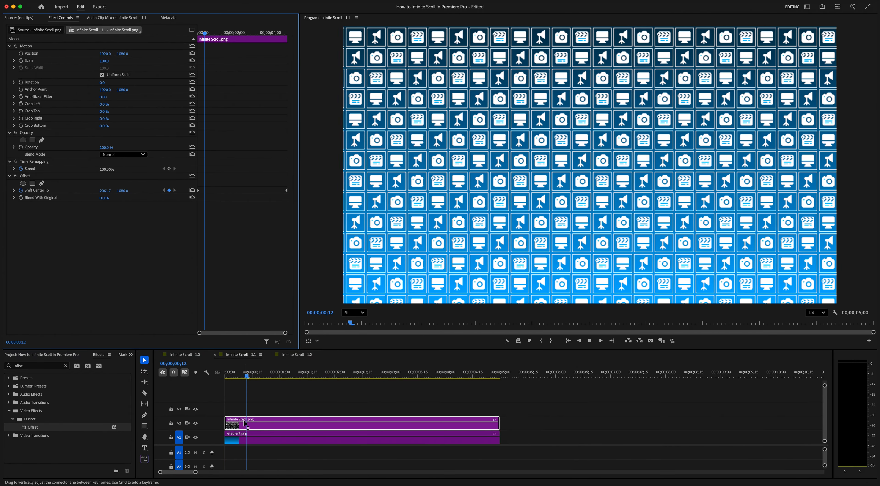
# - Open the Infinite Scroll - 1.2 sequence and hide video tracks V2 through V7 to inspect how the icon rows are layered
pyautogui.press('space')
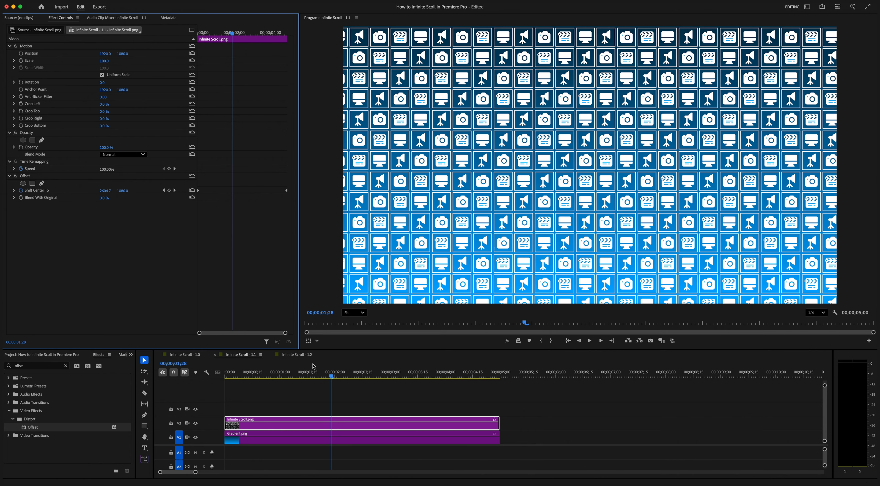
pyautogui.click(307, 356)
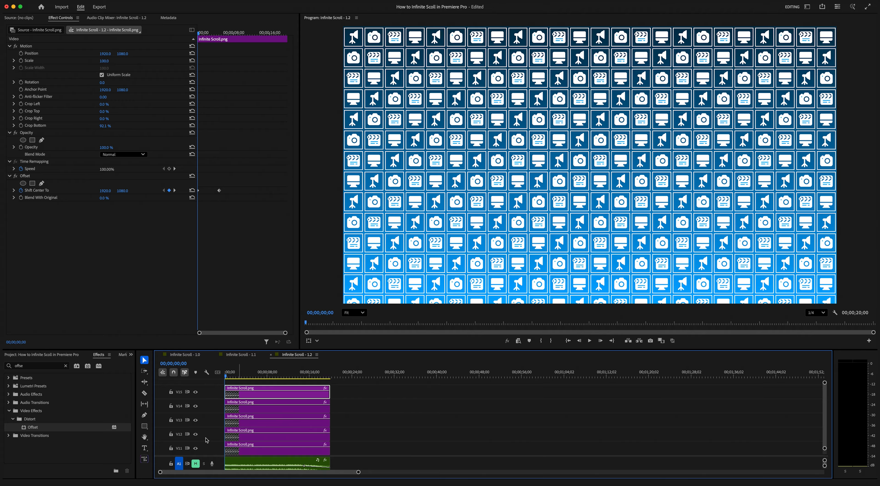
pyautogui.scroll(-10, 206, 440)
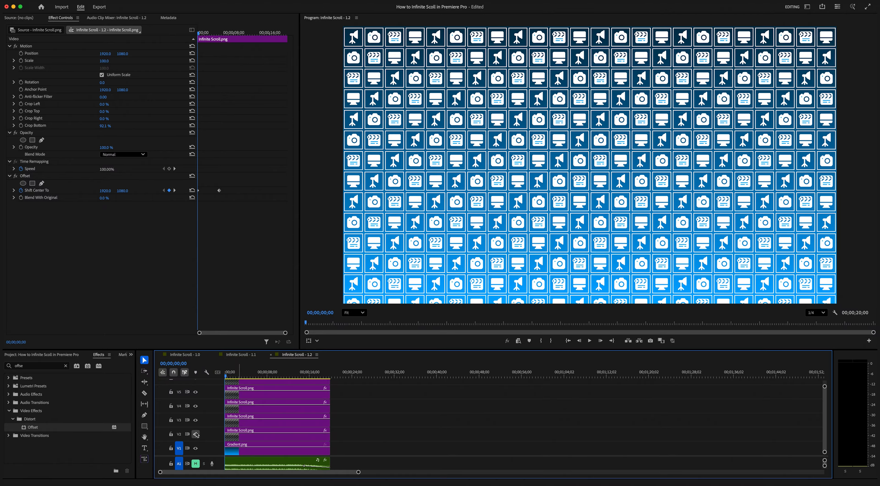
pyautogui.click(195, 434)
pyautogui.click(196, 421)
pyautogui.click(196, 406)
pyautogui.click(196, 392)
pyautogui.scroll(1, 211, 402)
pyautogui.scroll(1, 211, 403)
pyautogui.click(195, 396)
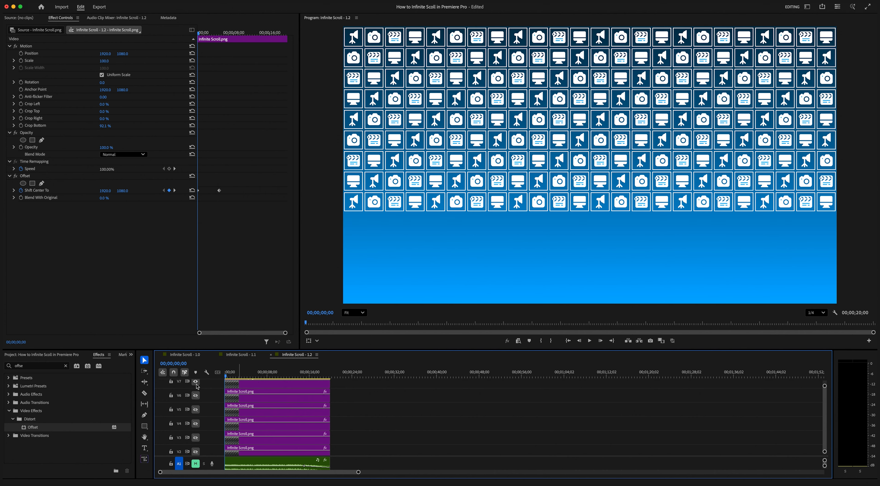
pyautogui.click(196, 381)
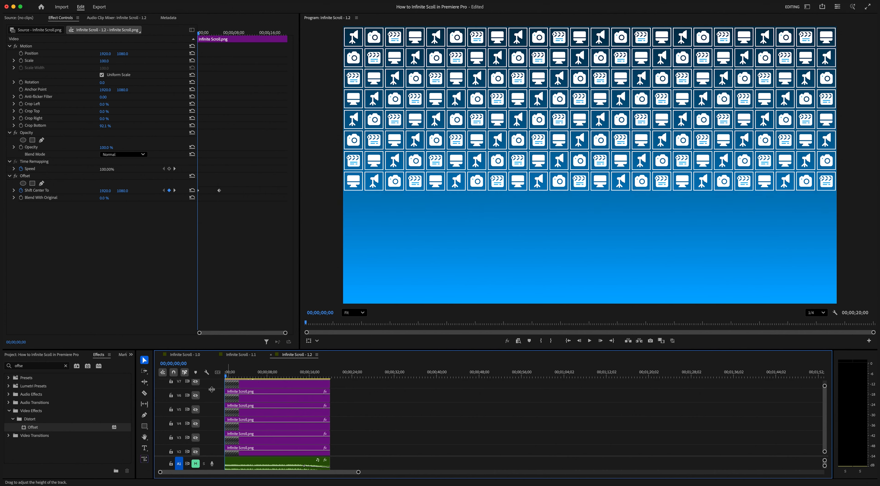
# - Show video tracks V7 down to V2 again one by one to see which icon row each contains
pyautogui.click(195, 382)
pyautogui.click(196, 396)
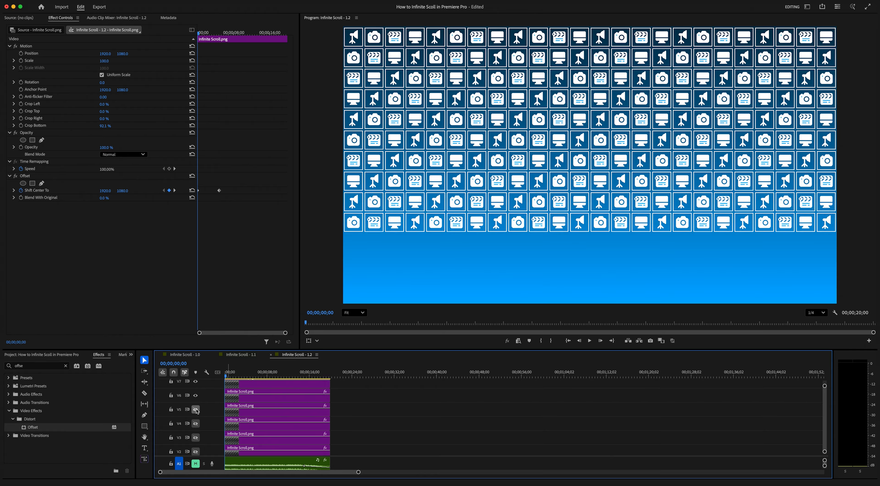
pyautogui.click(196, 410)
pyautogui.click(196, 423)
pyautogui.click(195, 437)
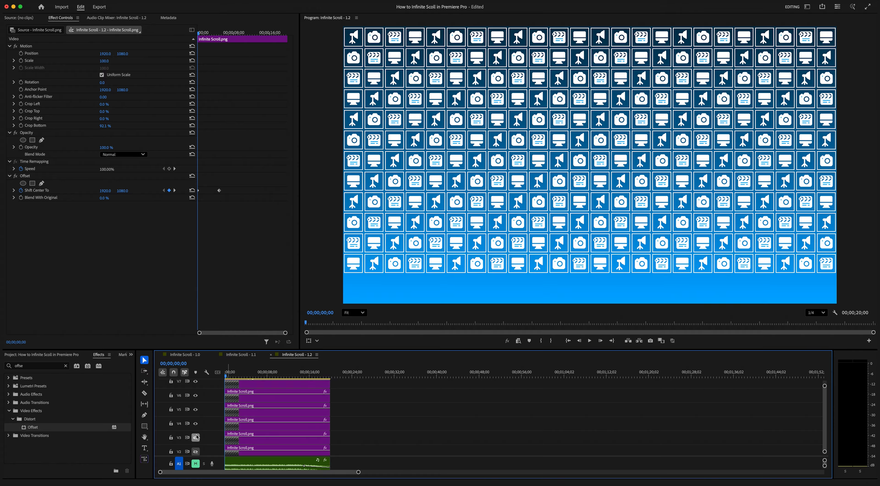
pyautogui.click(196, 451)
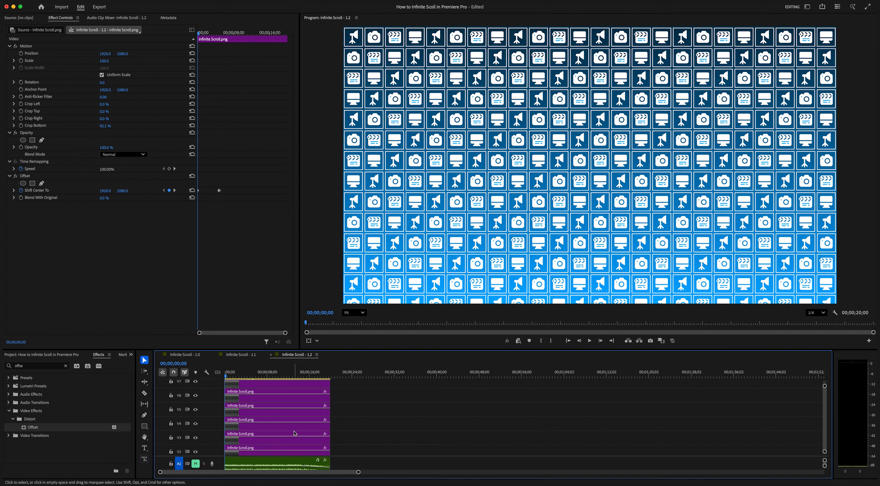
# - Toggle the V15 track off and on to identify its icon row
pyautogui.scroll(3, 293, 403)
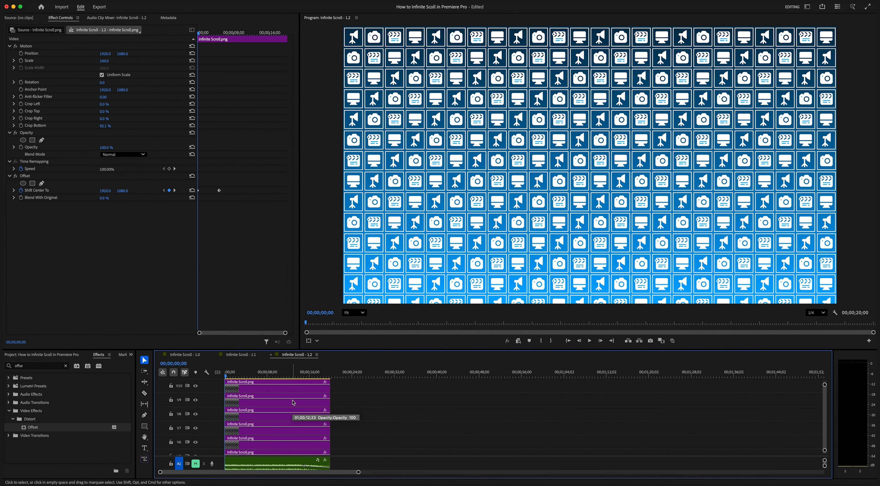
pyautogui.scroll(3, 293, 403)
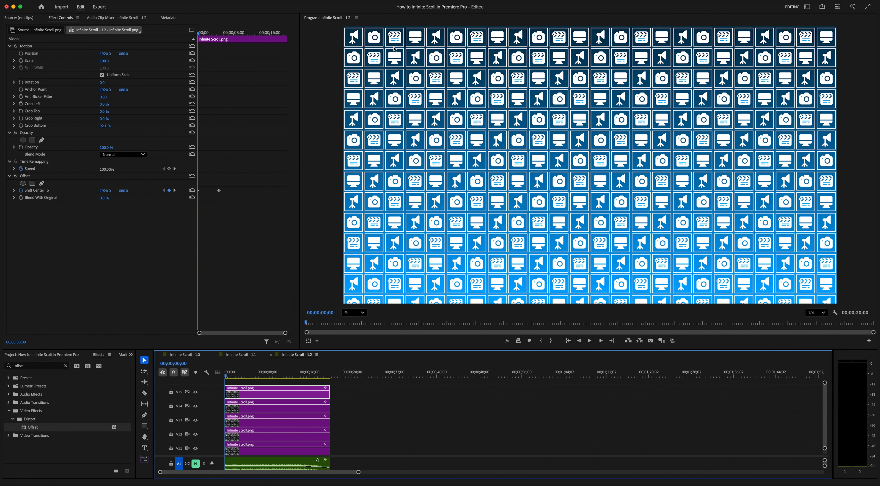
pyautogui.click(196, 392)
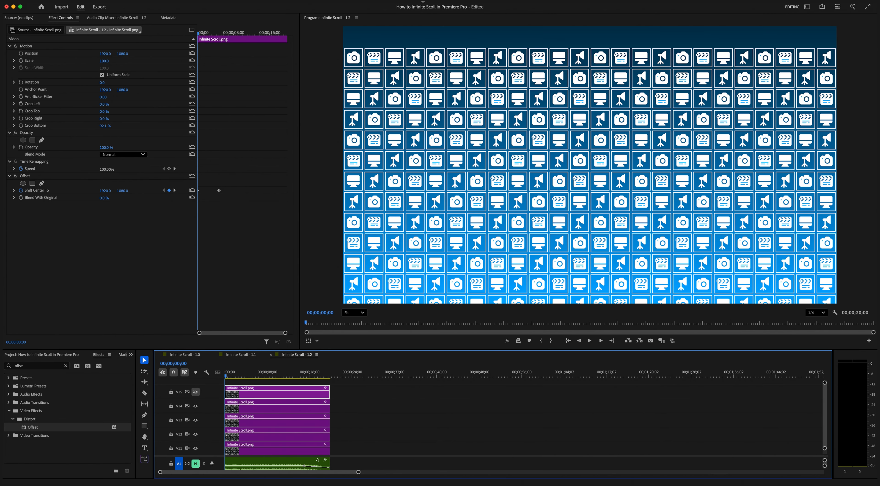
pyautogui.click(195, 392)
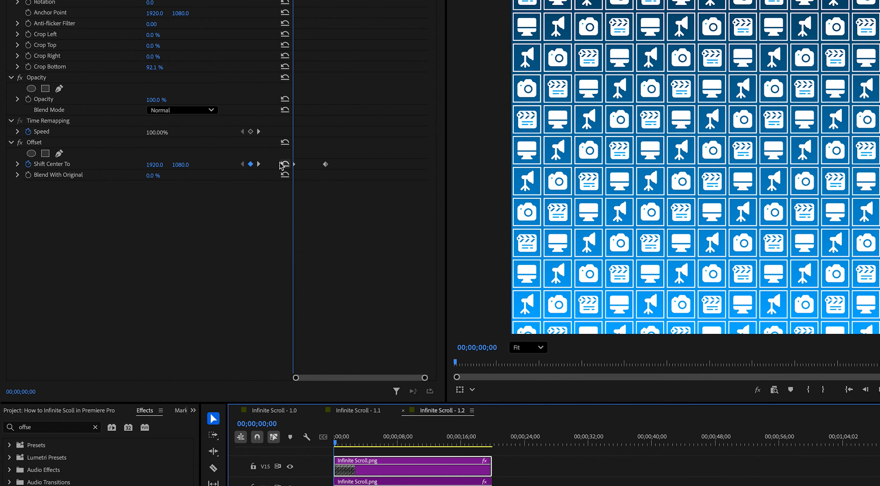
# - Go to the V15 clip's second Shift Center To keyframe and compare its value with the clips on V14 and V13
pyautogui.click(258, 165)
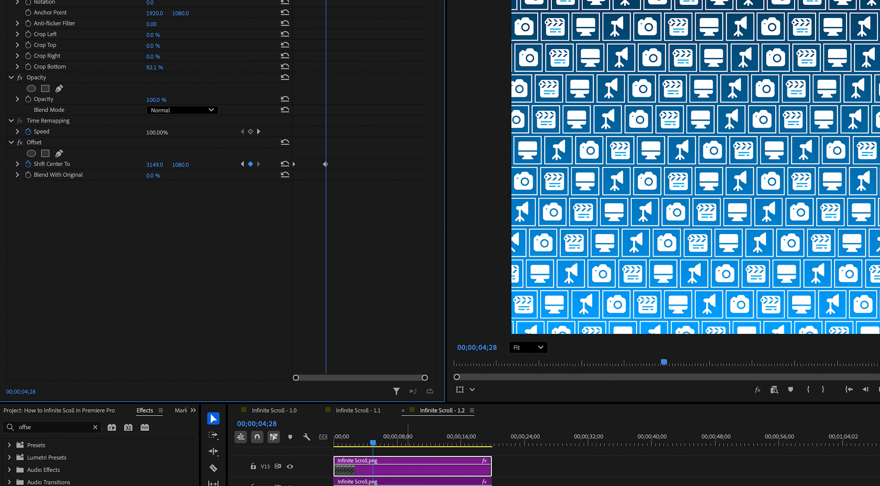
pyautogui.click(407, 485)
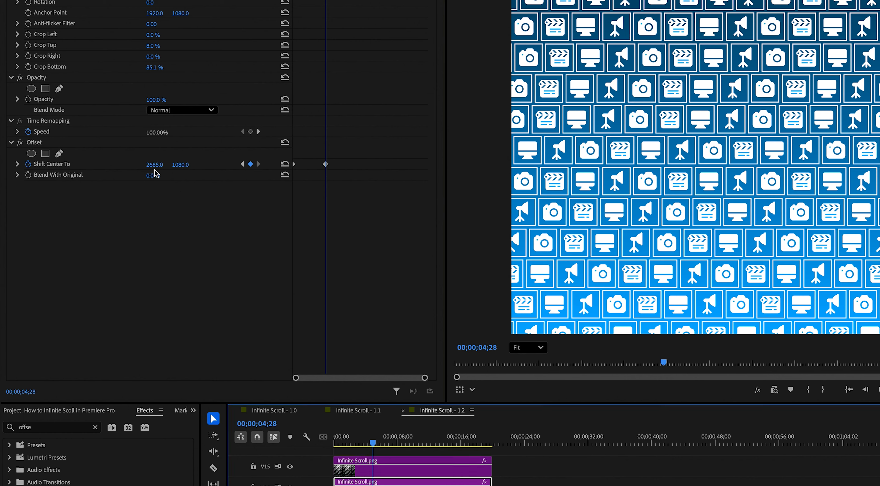
pyautogui.click(380, 485)
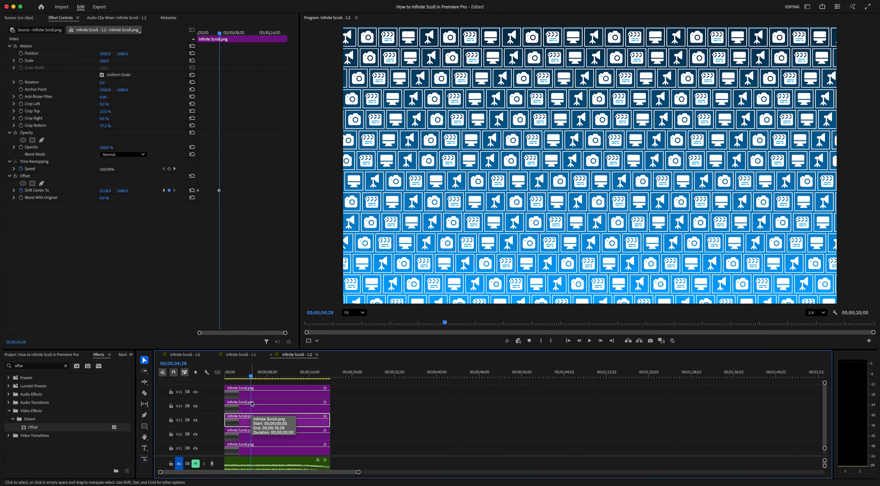
# - Preview the row-by-row scrolling animation from the start of the sequence and return the playhead to the beginning
pyautogui.moveTo(250, 377); pyautogui.dragTo(197, 383)
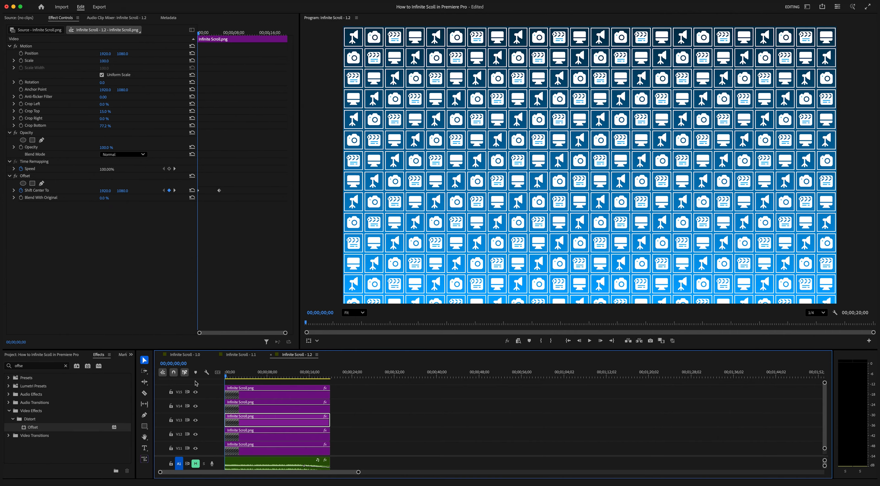
pyautogui.press('space')
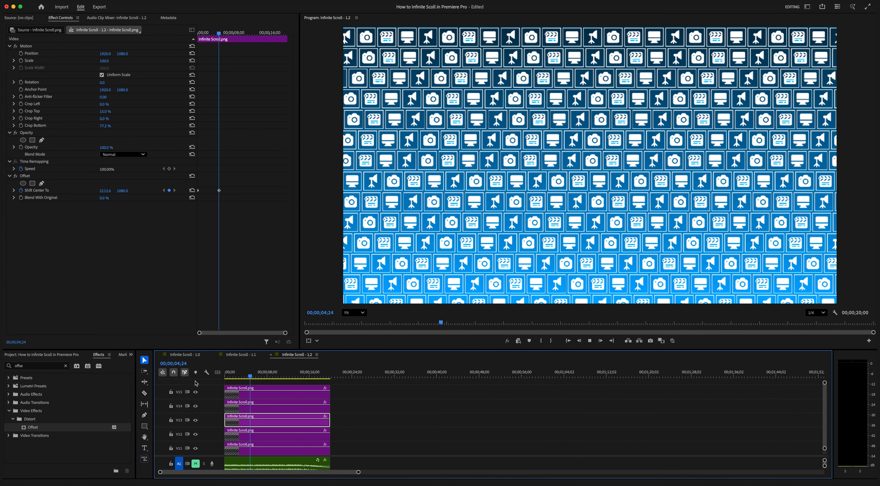
pyautogui.press('space')
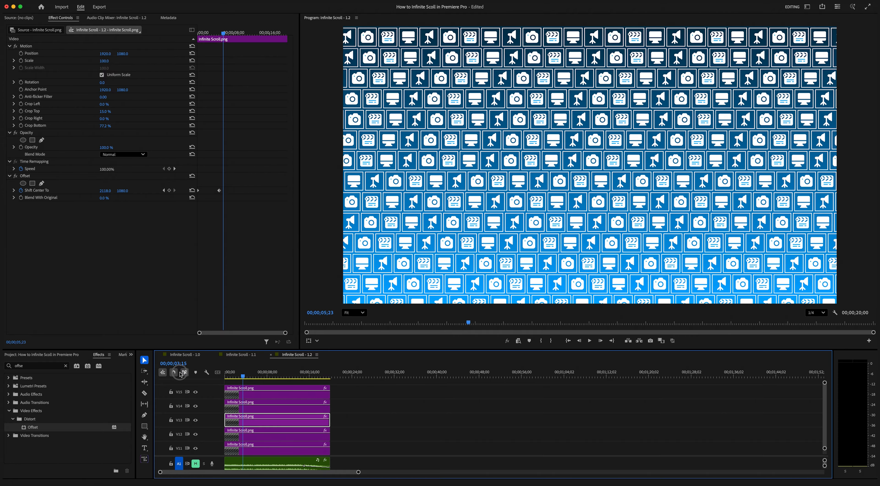
pyautogui.press('Home')
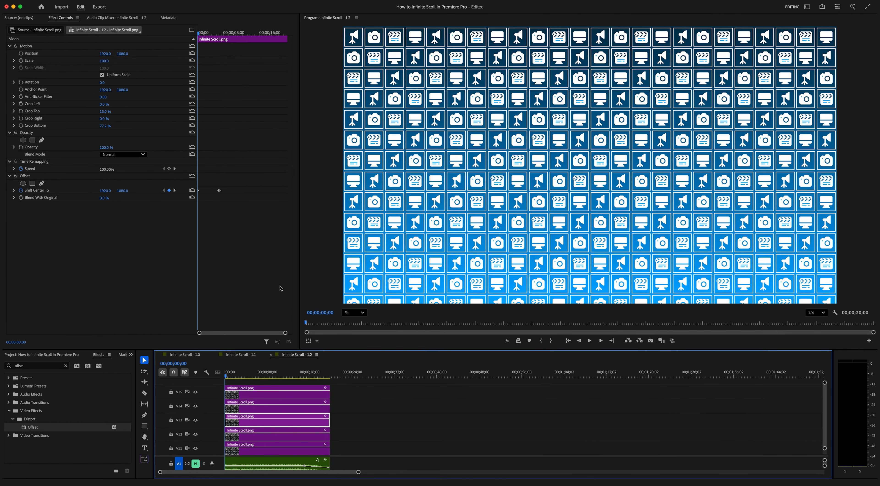